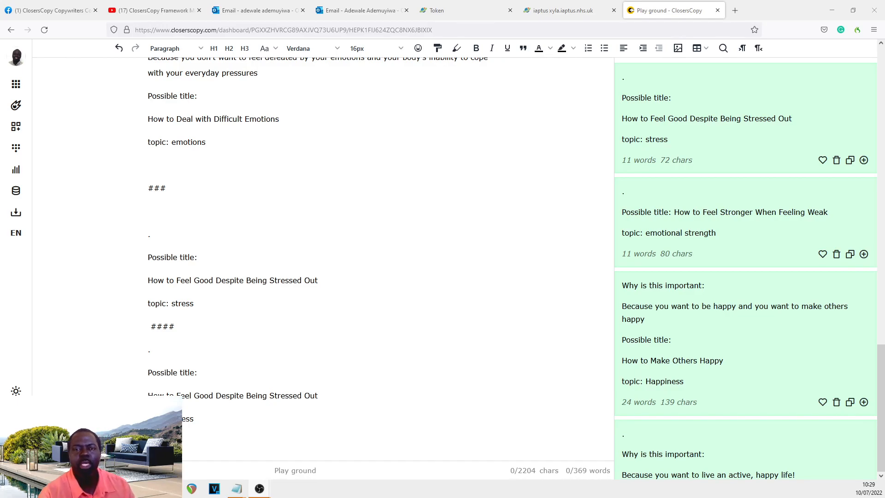
- Load the 15-second "wisdom drops" tutorials framework from the framework library
scroll(323, 258, up, 7)
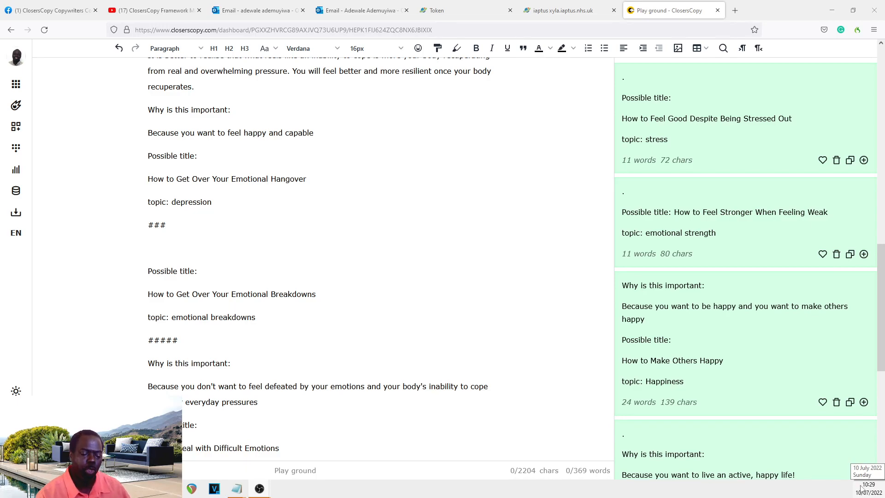
scroll(879, 383, up, 3)
scroll(832, 389, up, 7)
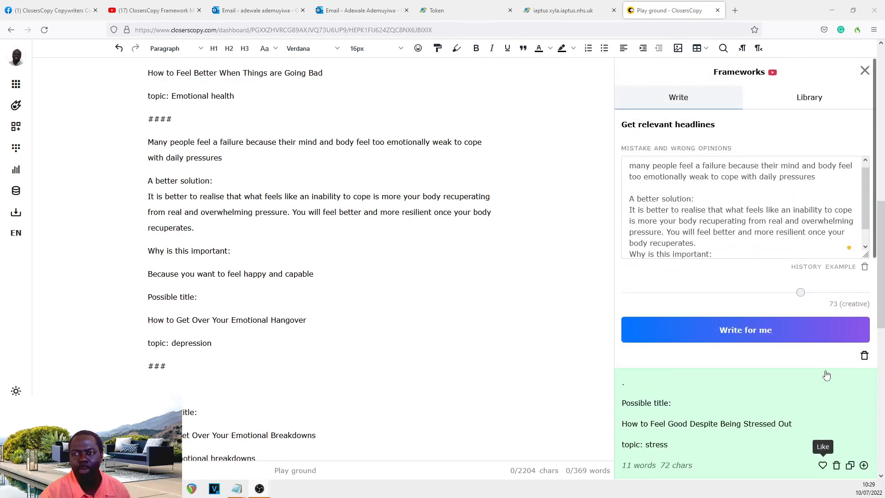
click(810, 97)
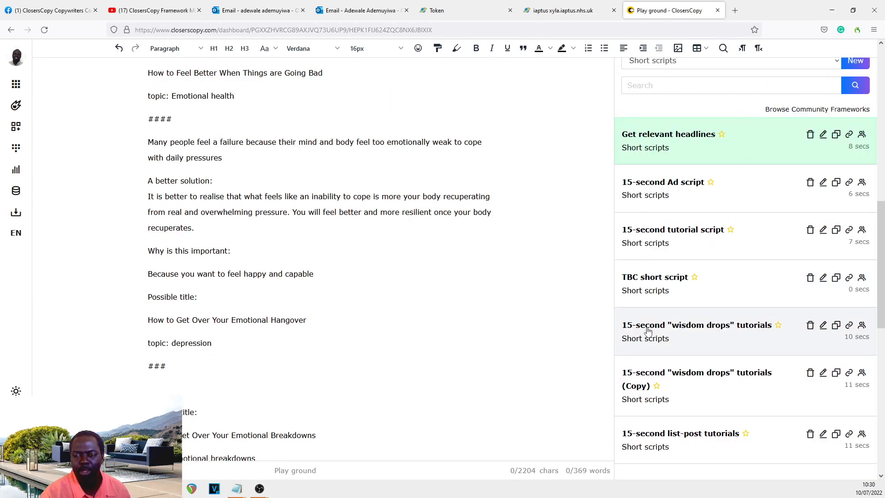
click(720, 330)
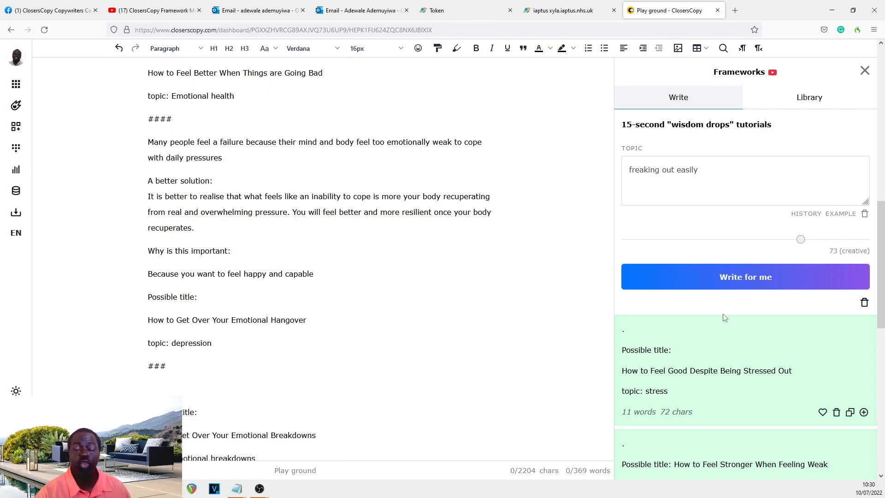
- Open the 15-second "wisdom drops" tutorials framework for editing and go to its instruction text
scroll(724, 317, up, 3)
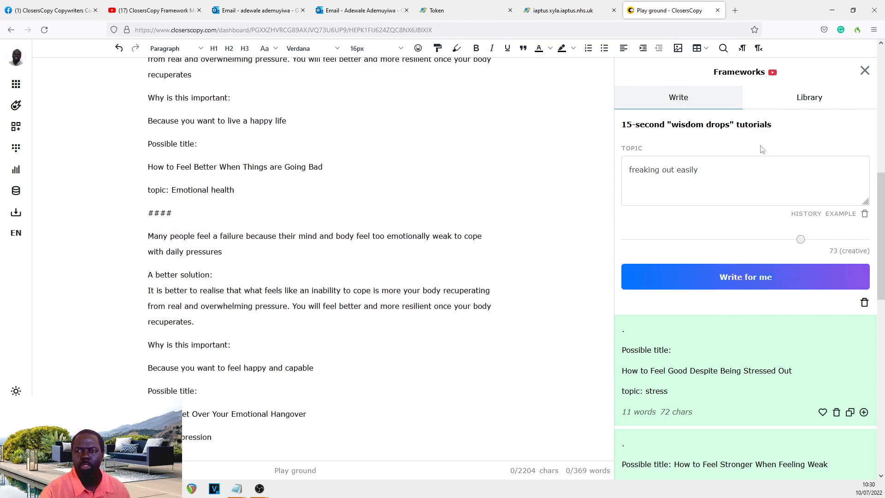
click(815, 105)
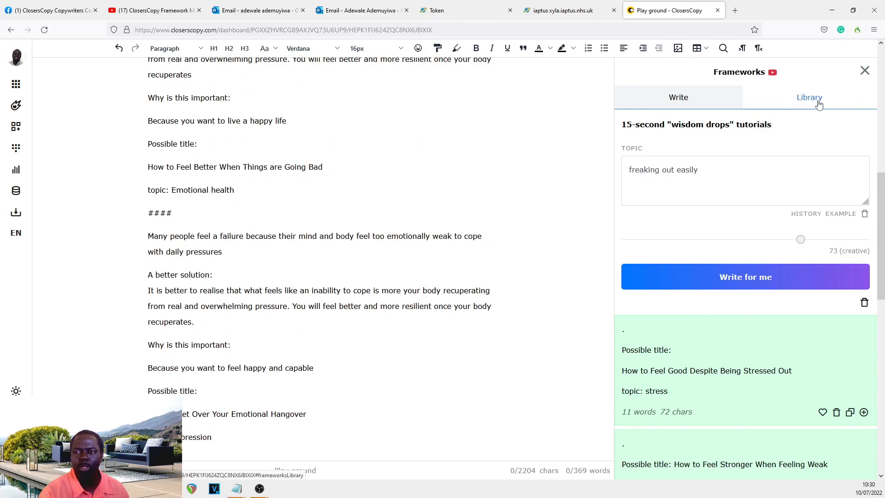
click(823, 325)
click(587, 211)
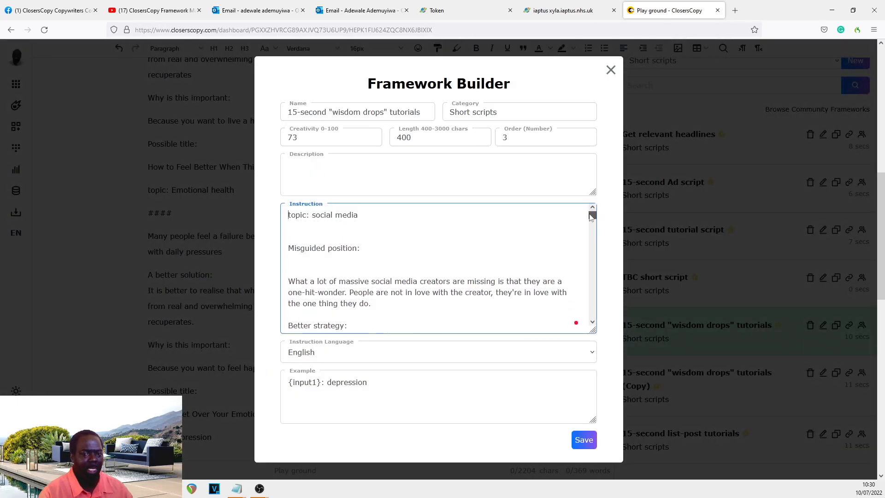
- Examine the topic, misguided position and better strategy parts of the social media example in the framework's instruction
drag(308, 215, 360, 216)
drag(362, 249, 279, 251)
scroll(295, 226, down, 2)
triple_click(295, 225)
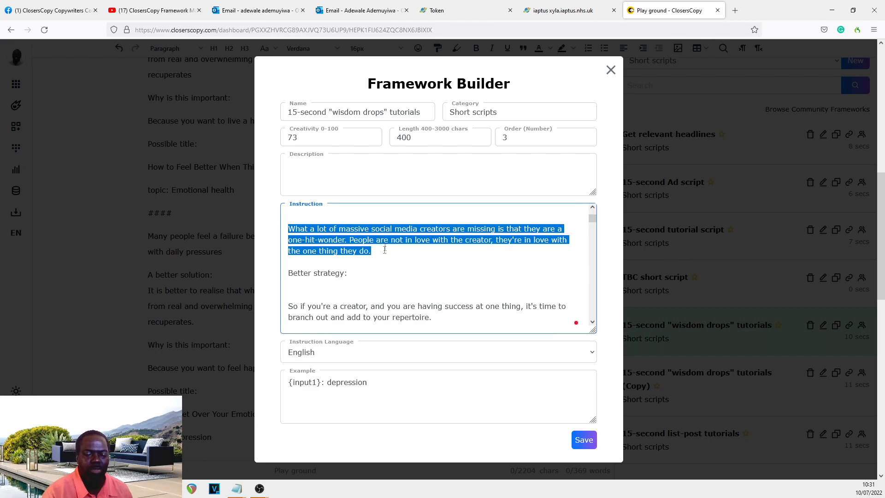
scroll(408, 246, up, 2)
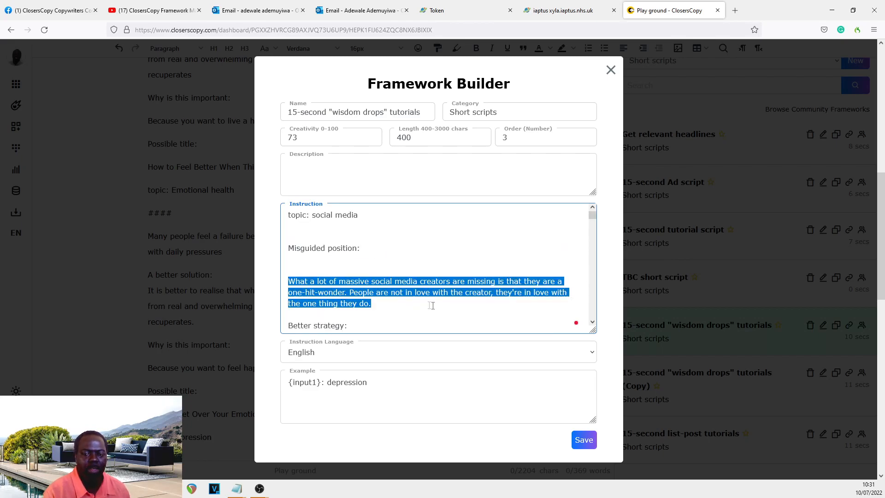
scroll(426, 302, down, 4)
drag(360, 221, 280, 220)
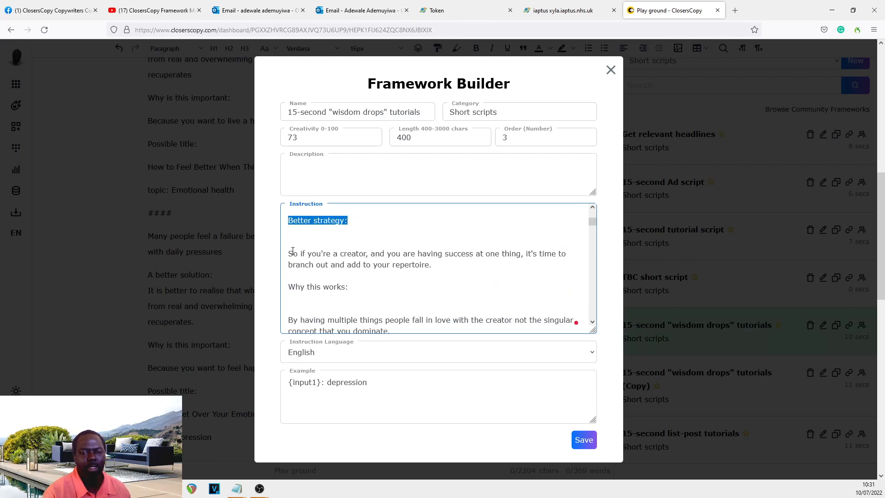
drag(293, 253, 424, 251)
click(358, 277)
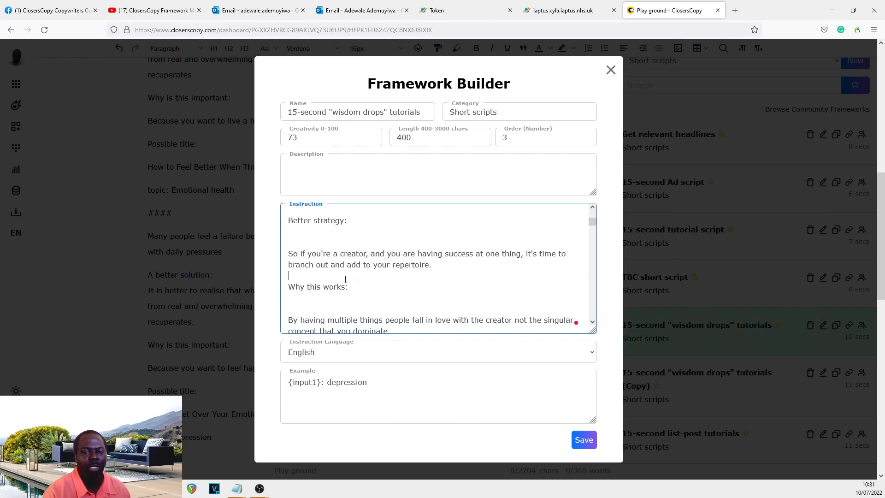
- Examine the "Why this works" part and the rest of the social media example, and close the Framework Builder without saving
scroll(340, 281, down, 4)
scroll(393, 236, up, 2)
drag(392, 279, 288, 267)
scroll(374, 268, down, 2)
drag(466, 286, 289, 276)
scroll(367, 274, up, 4)
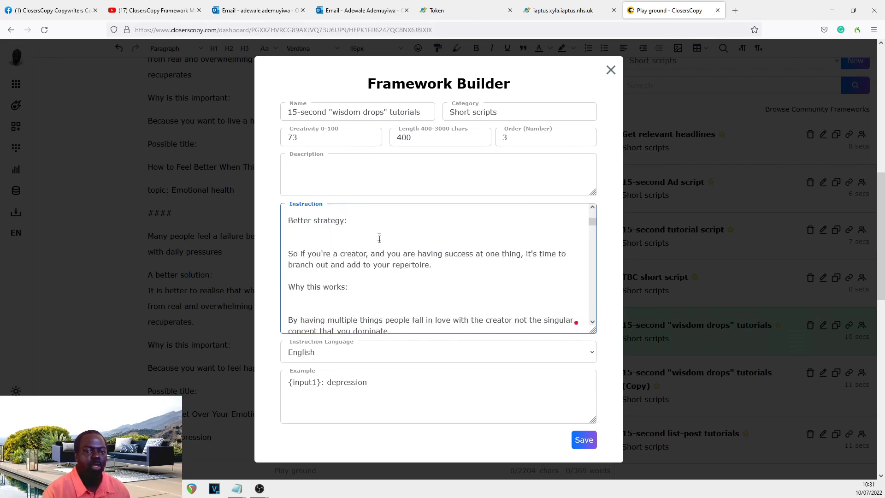
scroll(377, 237, up, 2)
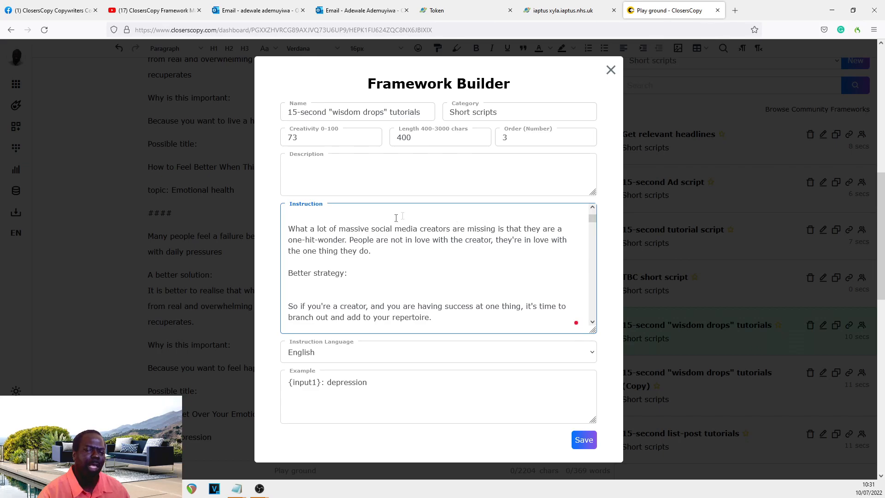
scroll(302, 307, down, 2)
scroll(323, 309, down, 3)
scroll(362, 312, up, 5)
scroll(362, 312, down, 2)
scroll(431, 297, up, 1)
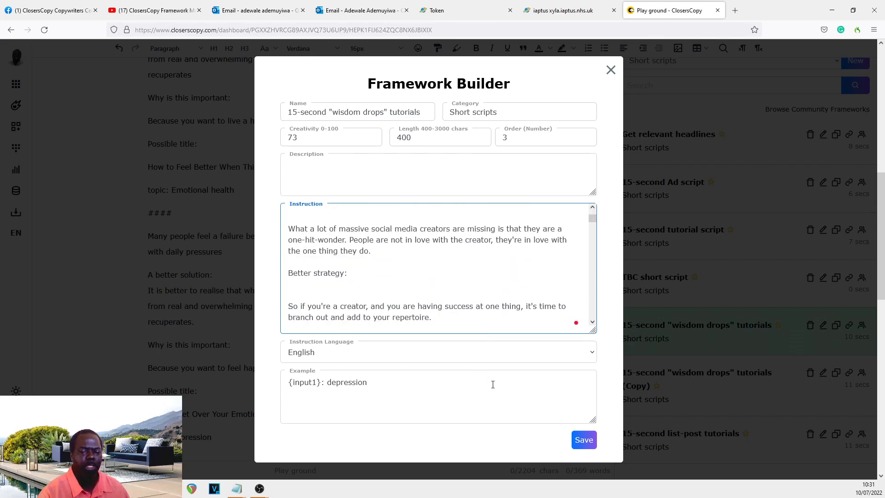
click(611, 71)
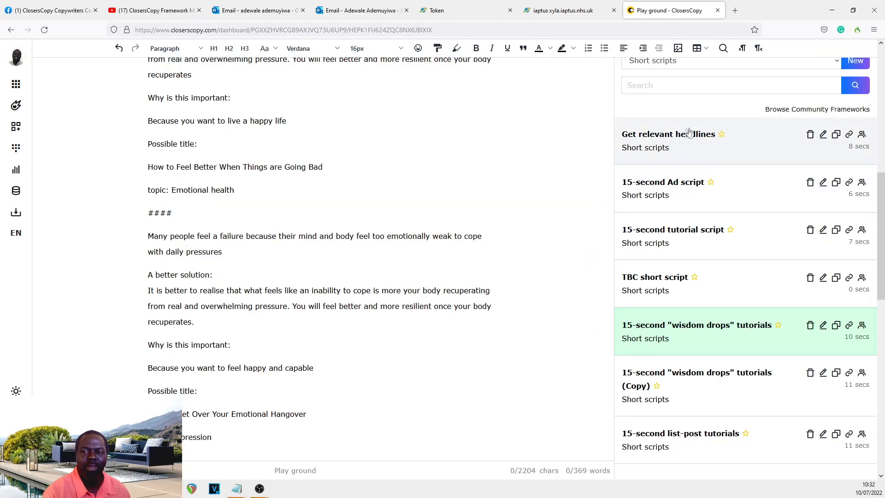
- Open the Get relevant headlines framework for editing and read the first example in its instruction
click(824, 134)
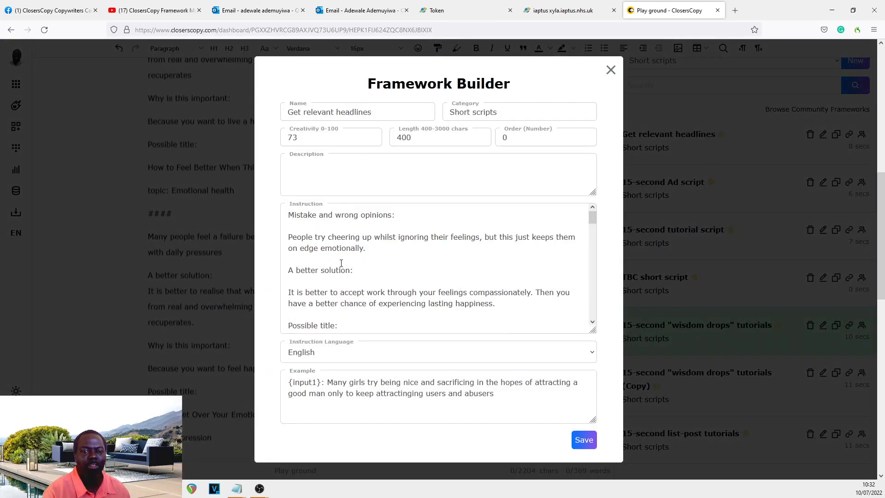
scroll(341, 261, up, 2)
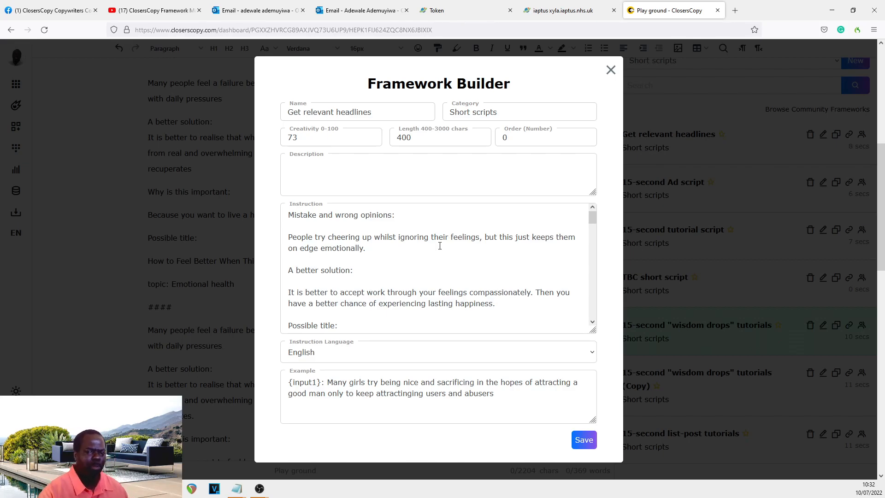
scroll(440, 246, down, 3)
scroll(425, 241, up, 3)
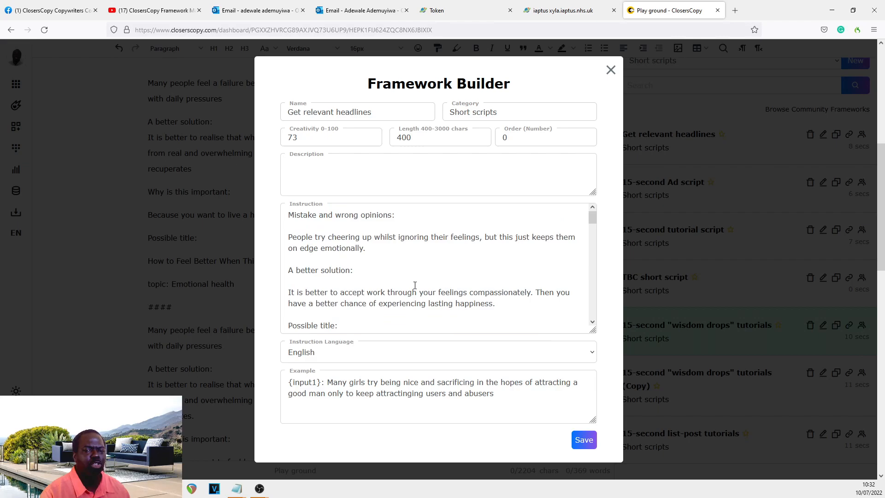
scroll(430, 272, down, 2)
scroll(425, 239, up, 1)
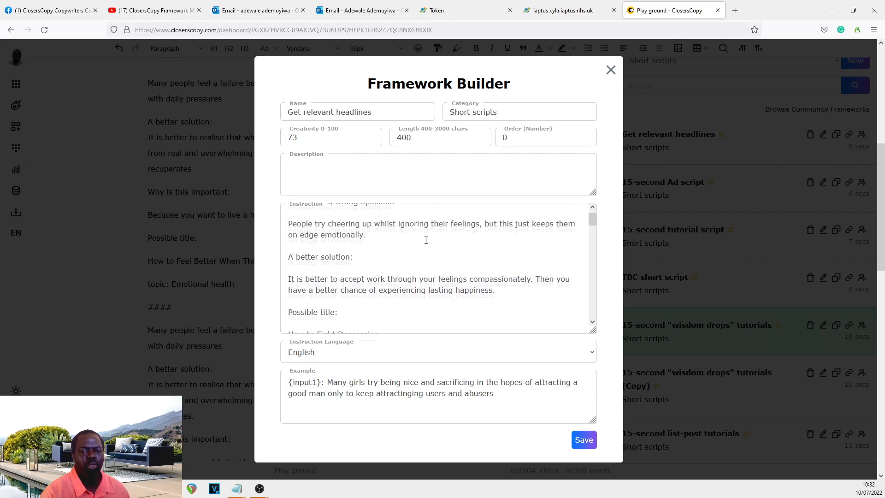
scroll(426, 240, down, 1)
- Examine the example's possible title, topic and wrong-opinion text, and close the Get relevant headlines framework without saving
drag(379, 294, 288, 295)
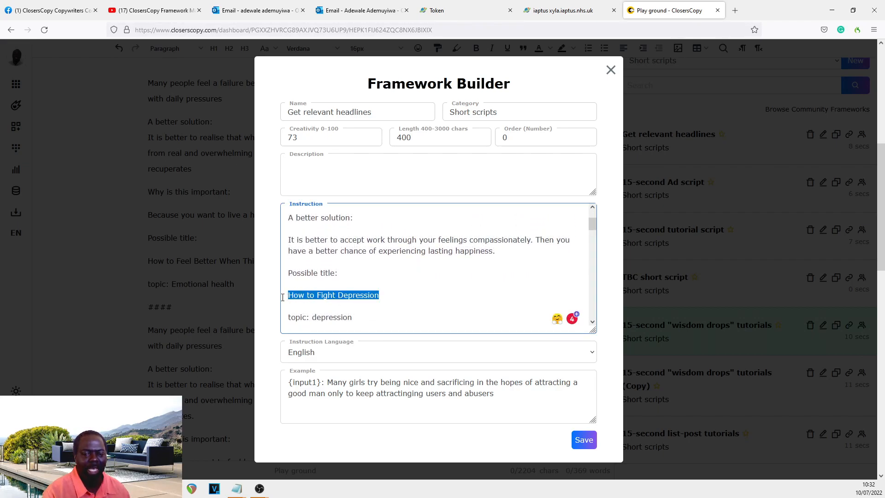
scroll(357, 269, down, 2)
drag(357, 268, 312, 267)
scroll(395, 267, up, 3)
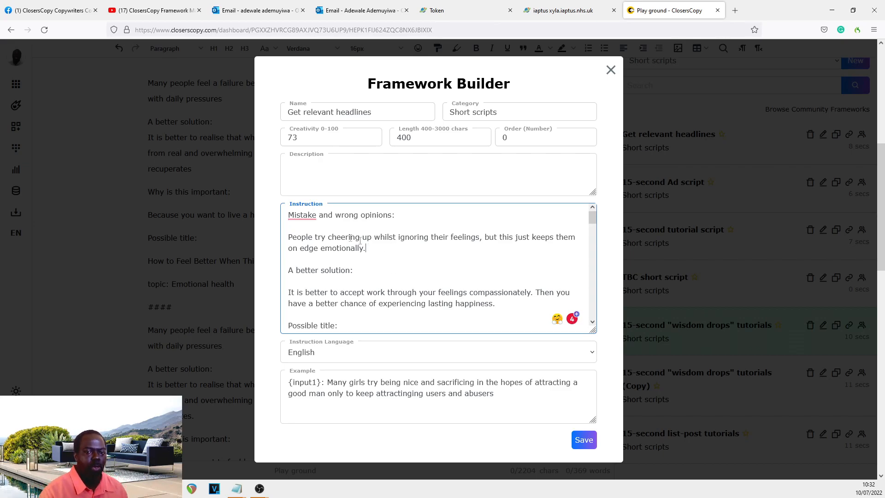
drag(393, 260, 284, 228)
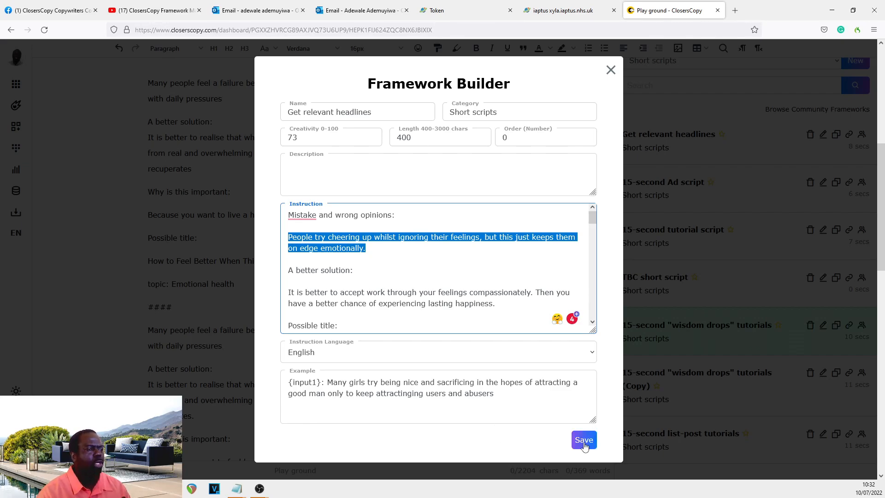
click(611, 71)
- Examine the document's paragraph about many people feeling a failure under daily pressures
scroll(202, 198, up, 2)
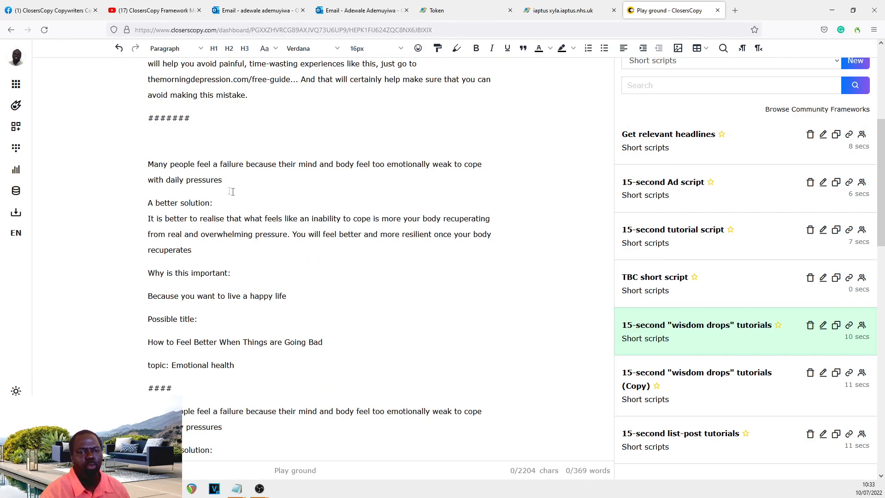
drag(271, 180, 146, 170)
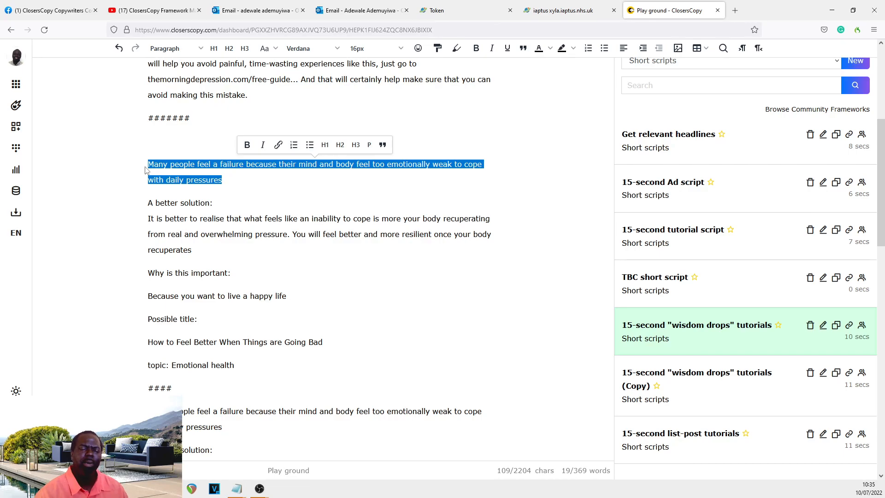
drag(147, 165, 224, 166)
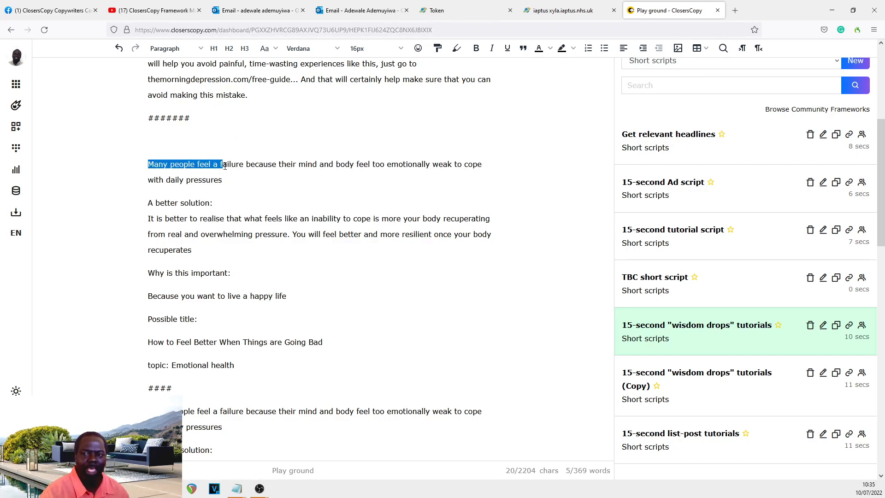
- Load the Get relevant headlines framework and review the mistake and better-solution text in its input
click(722, 325)
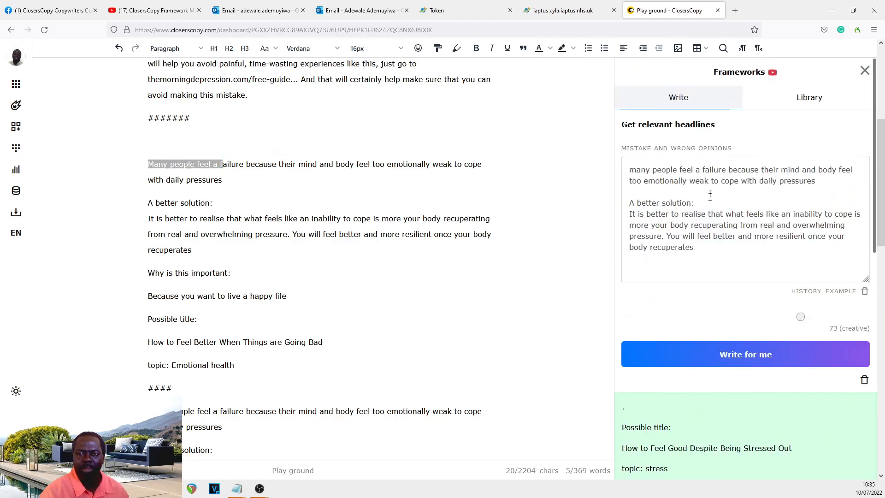
drag(630, 171, 695, 178)
click(691, 170)
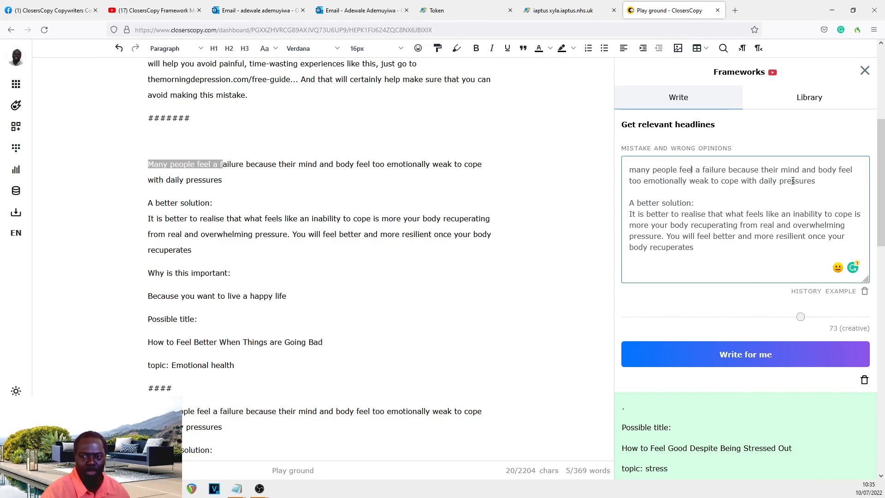
scroll(785, 353, down, 1)
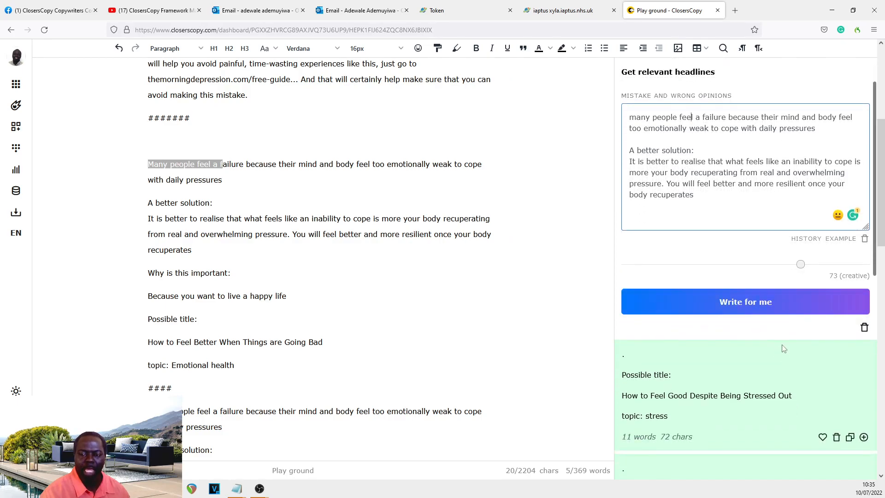
scroll(704, 242, up, 1)
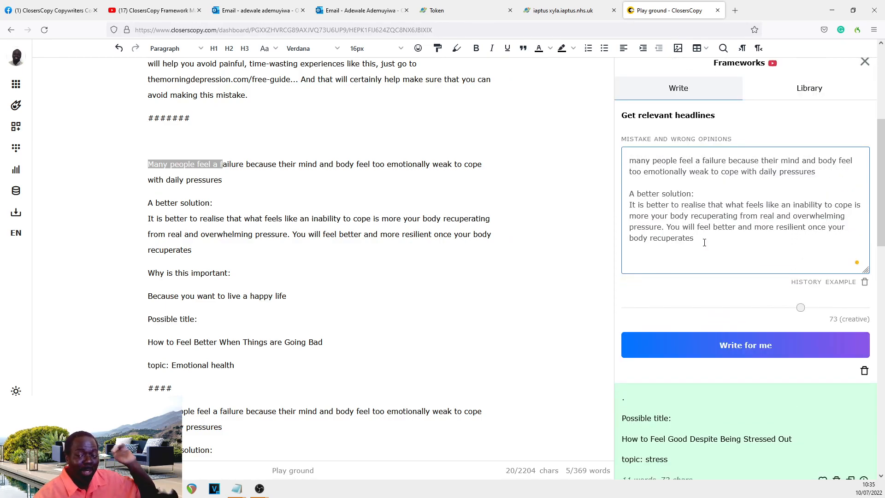
drag(706, 234, 690, 225)
scroll(360, 219, down, 1)
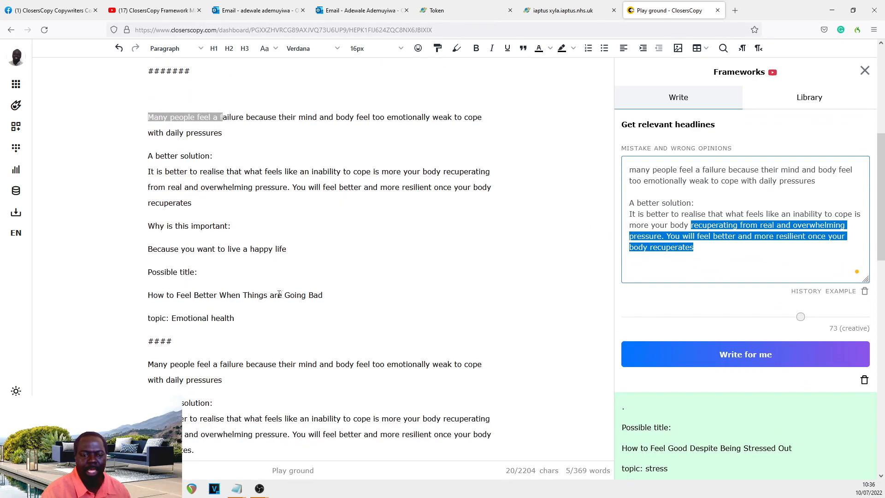
- Examine each possible title in the document, from "How to Feel Better When Things are Going Bad" to "How to Feel Good Despite Being Stressed Out"
drag(332, 295, 130, 304)
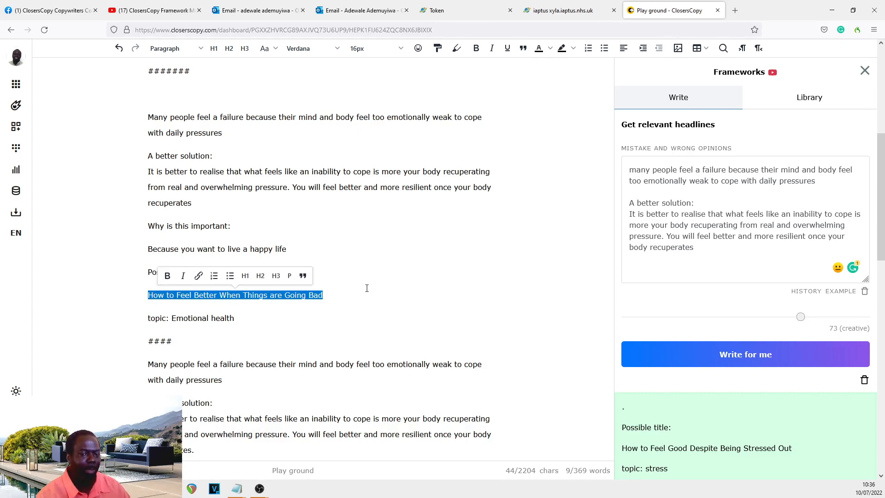
scroll(365, 289, down, 5)
drag(313, 307, 143, 310)
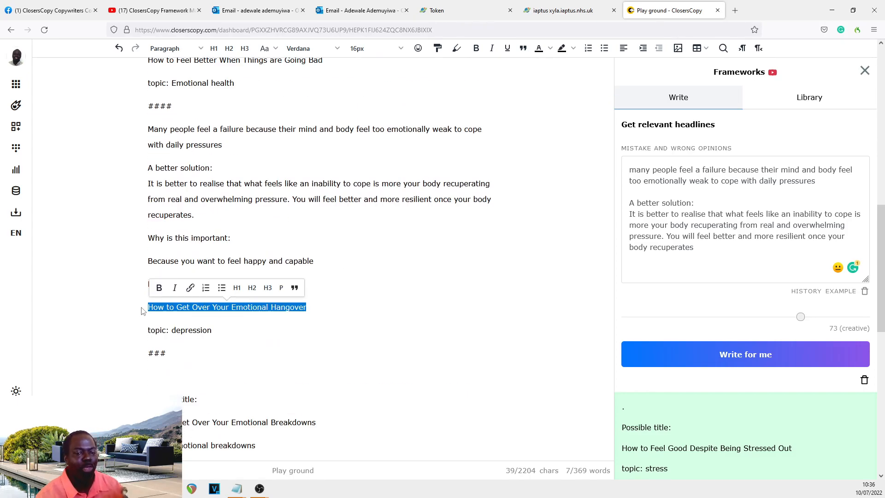
drag(330, 310, 144, 311)
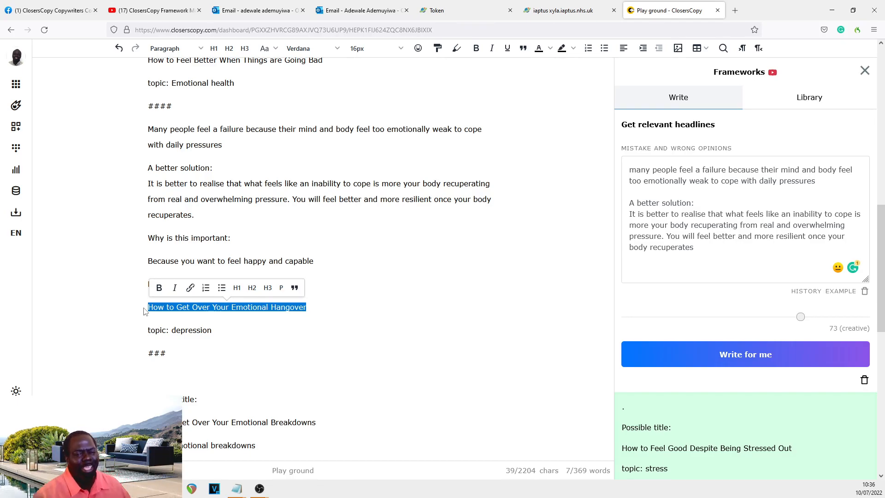
scroll(192, 283, down, 3)
drag(192, 283, 351, 281)
scroll(370, 275, down, 3)
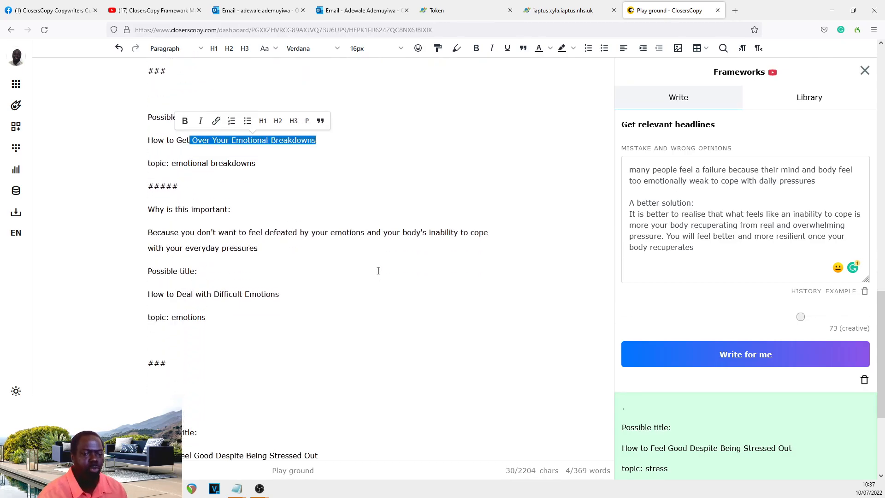
drag(308, 290, 124, 289)
scroll(378, 279, down, 4)
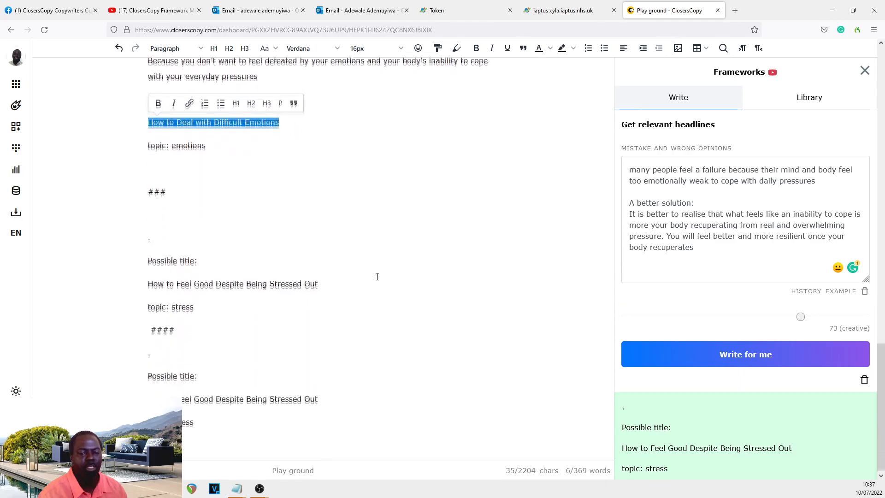
click(366, 283)
drag(366, 282, 148, 285)
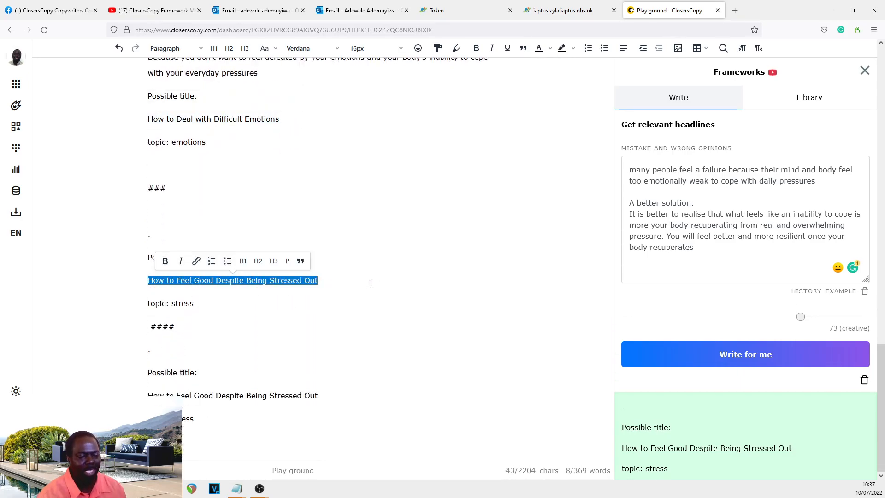
- Delete the duplicate "How to Feel Good Despite Being Stressed Out" entry and its #### separator at the document's end
click(358, 355)
scroll(358, 356, up, 2)
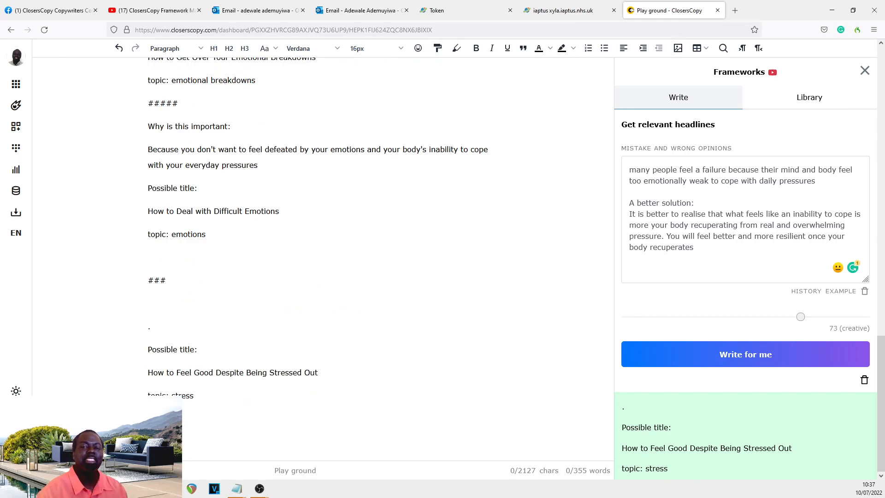